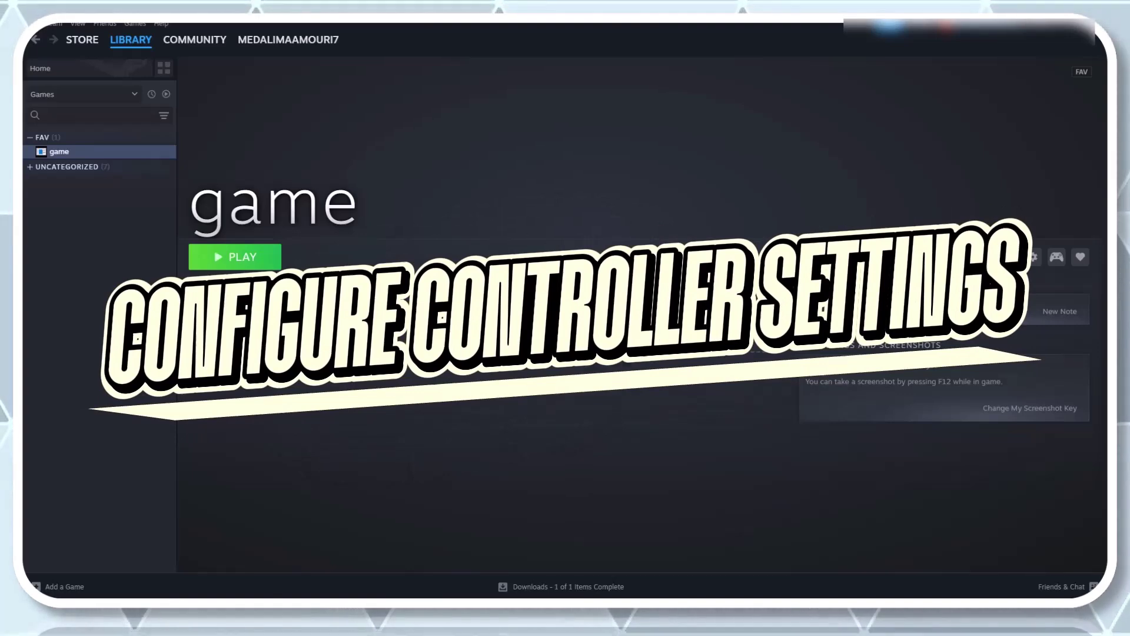
Open Steam Settings to the Controller page.
{"action": "left_click", "coordinate": [173, 24]}
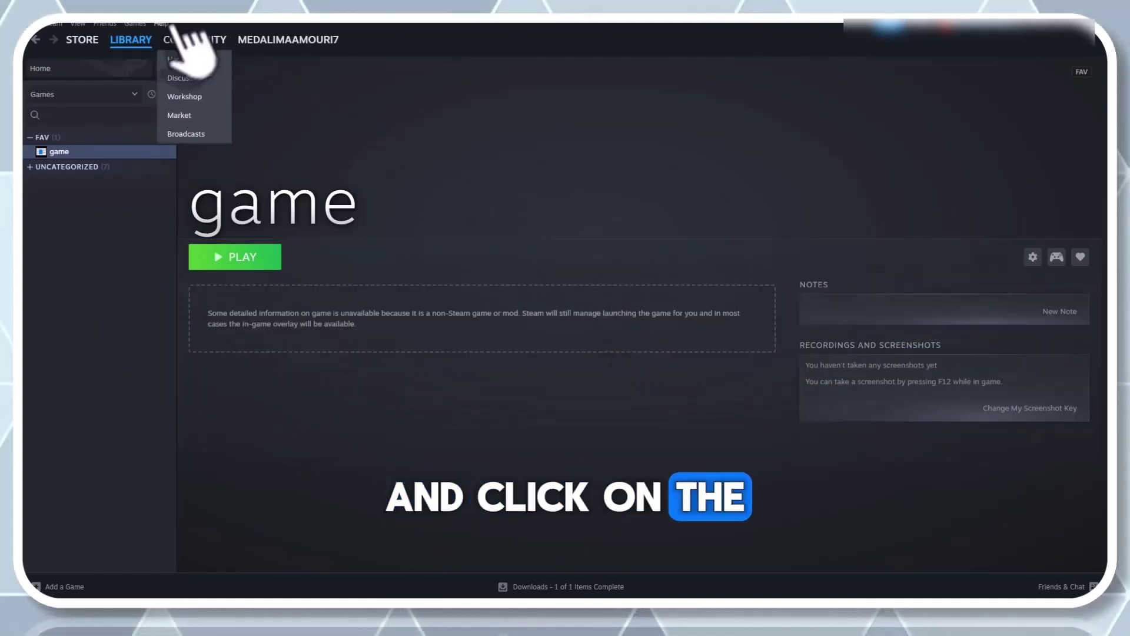
{"action": "left_click", "coordinate": [54, 24]}
{"action": "left_click", "coordinate": [51, 137]}
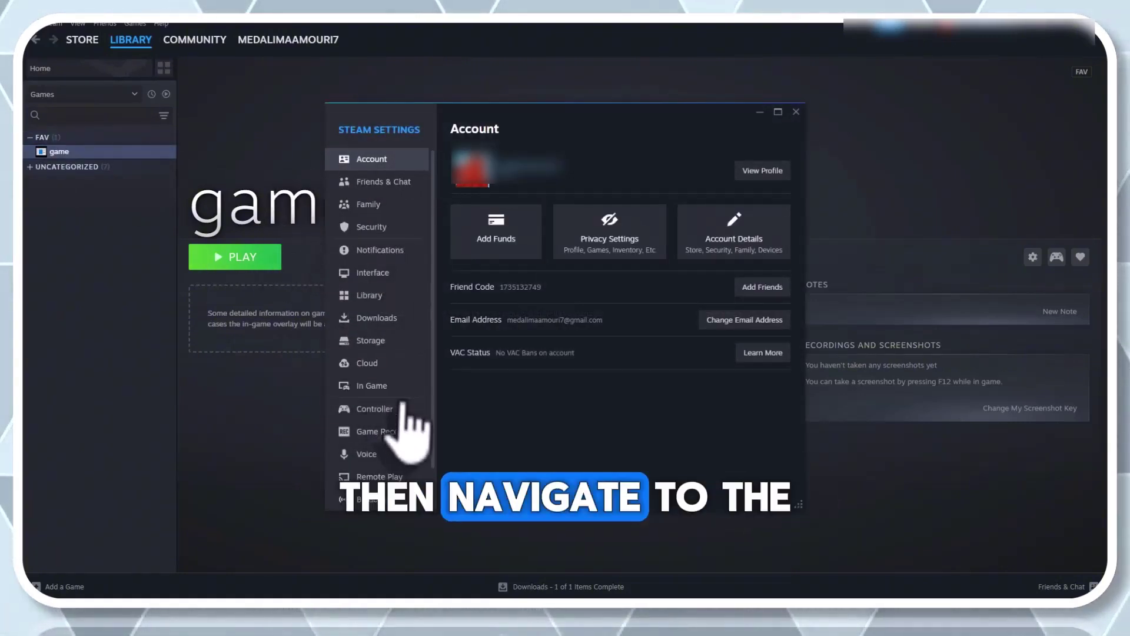
{"action": "left_click", "coordinate": [379, 409]}
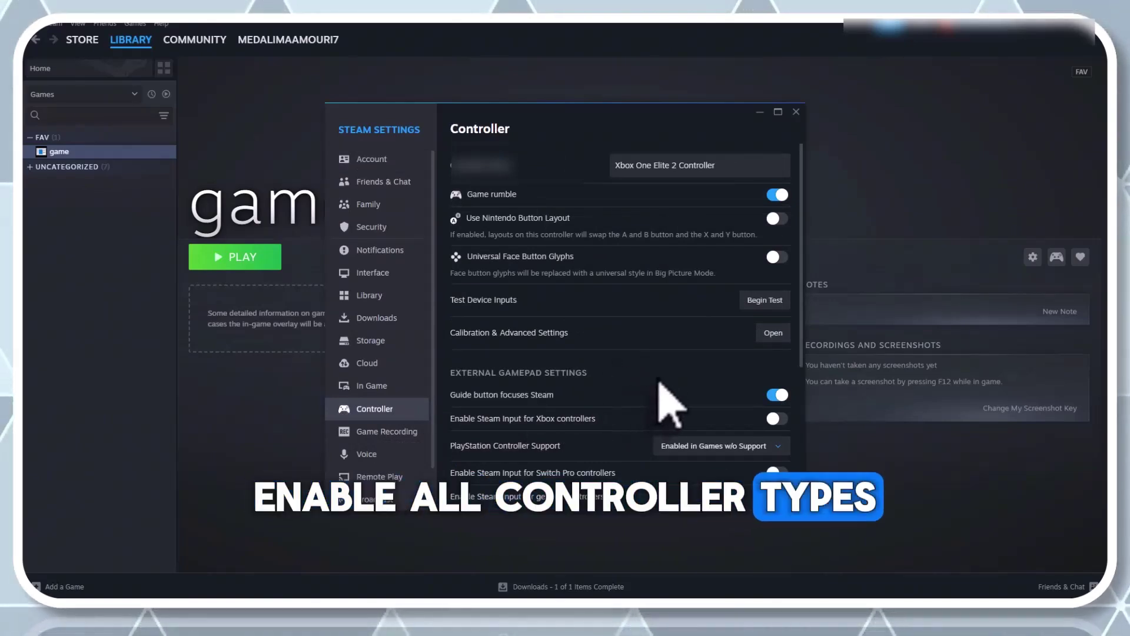
Enable Steam Input for Xbox and Switch Pro controllers, keeping PlayStation support unchanged.
{"action": "left_click", "coordinate": [778, 418]}
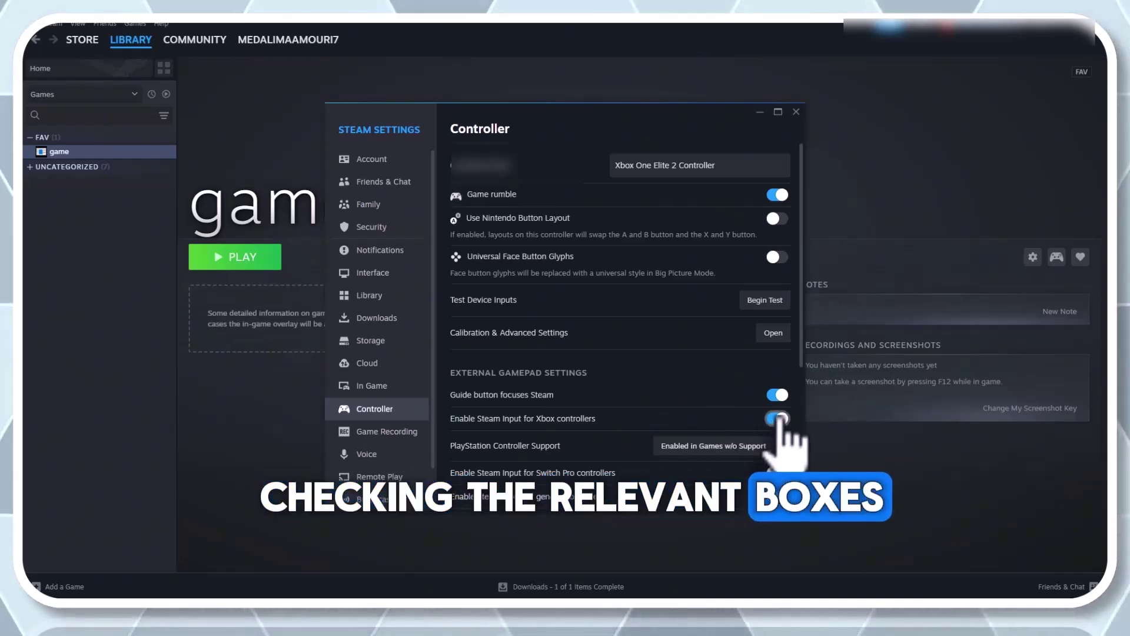
{"action": "left_click", "coordinate": [765, 446]}
{"action": "left_click", "coordinate": [766, 450]}
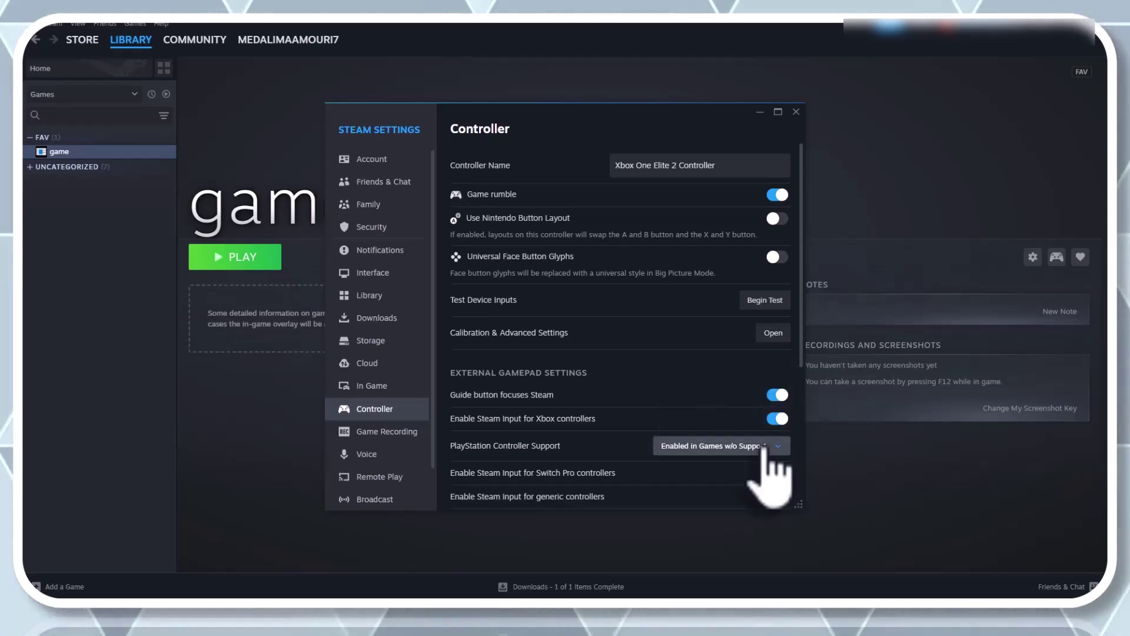
{"action": "left_click", "coordinate": [776, 473]}
{"action": "scroll", "coordinate": [670, 398], "scroll_direction": "down", "scroll_amount": 3}
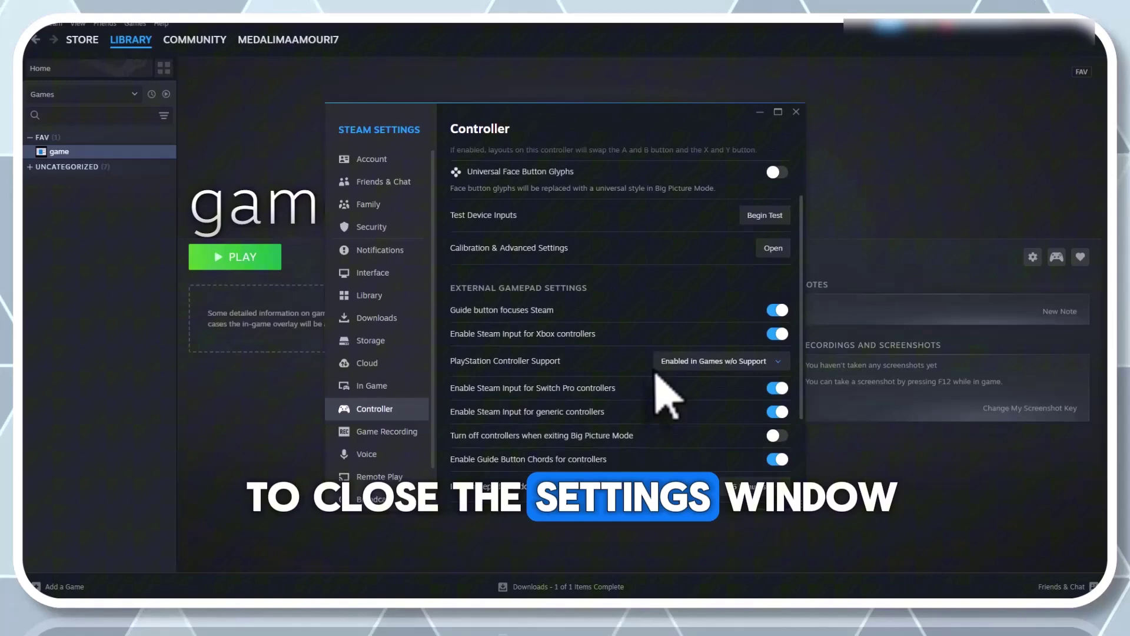
{"action": "scroll", "coordinate": [671, 371], "scroll_direction": "up", "scroll_amount": 3}
Close Settings, then open and dismiss the Add a Non-Steam Game program list.
{"action": "left_click", "coordinate": [797, 112]}
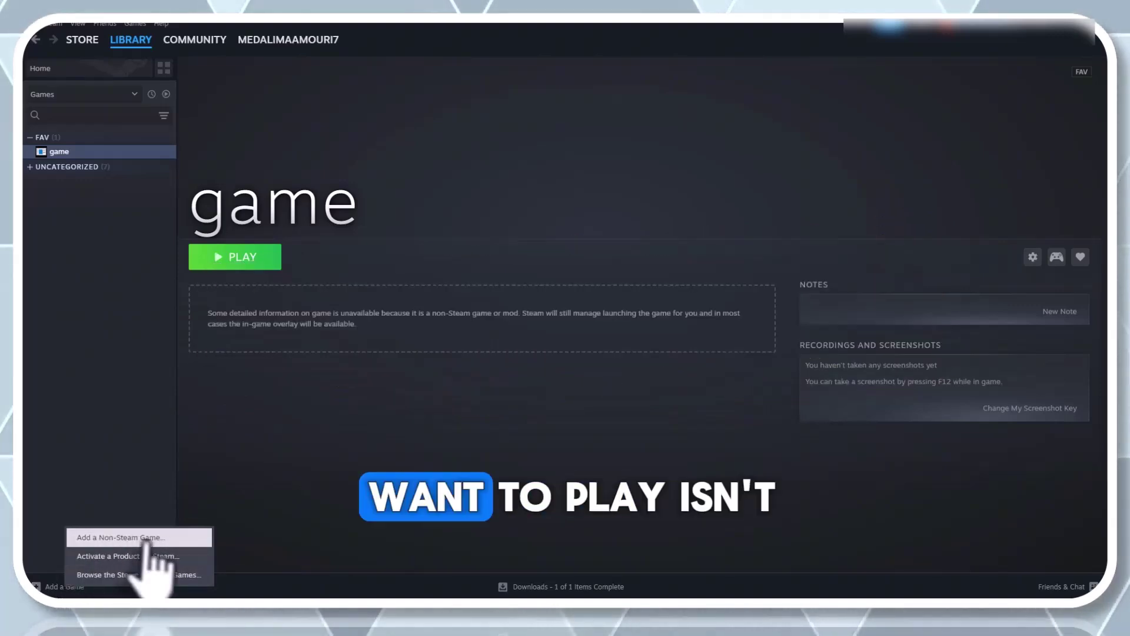
{"action": "left_click", "coordinate": [137, 537]}
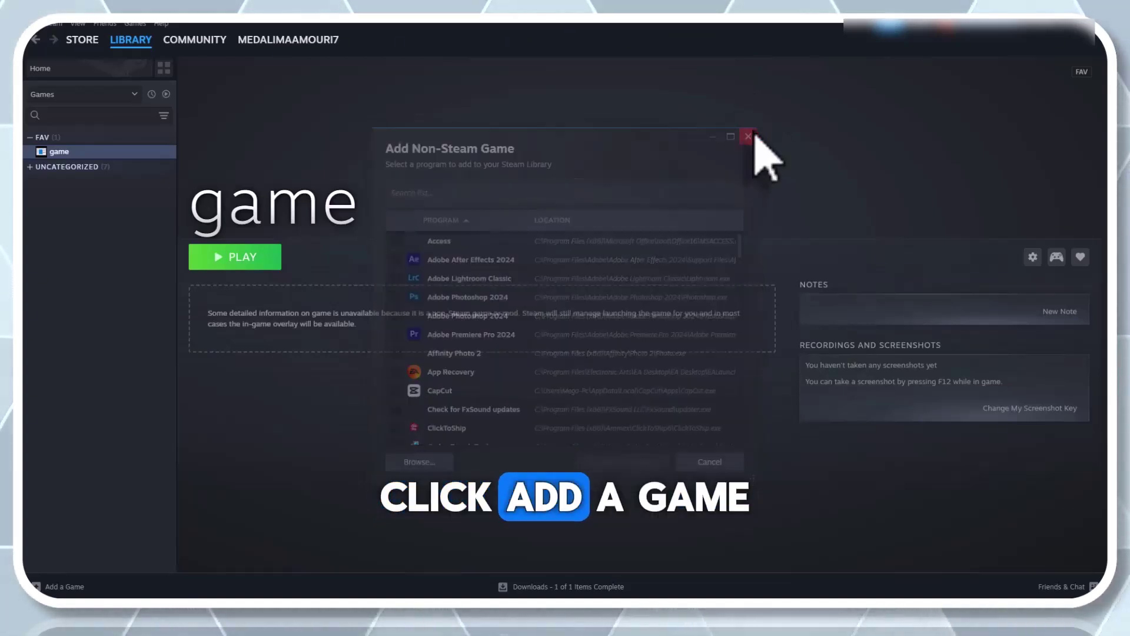
{"action": "left_click", "coordinate": [754, 133]}
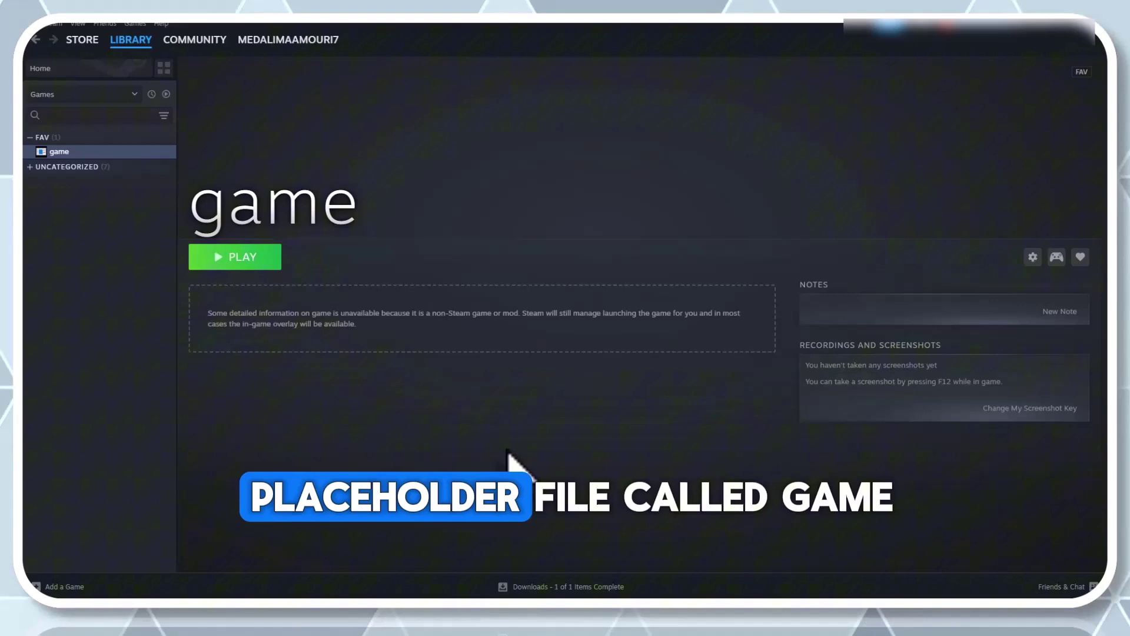
Select the game in the Library and open its controller layout from the icon beside the gear.
{"action": "left_click", "coordinate": [131, 39]}
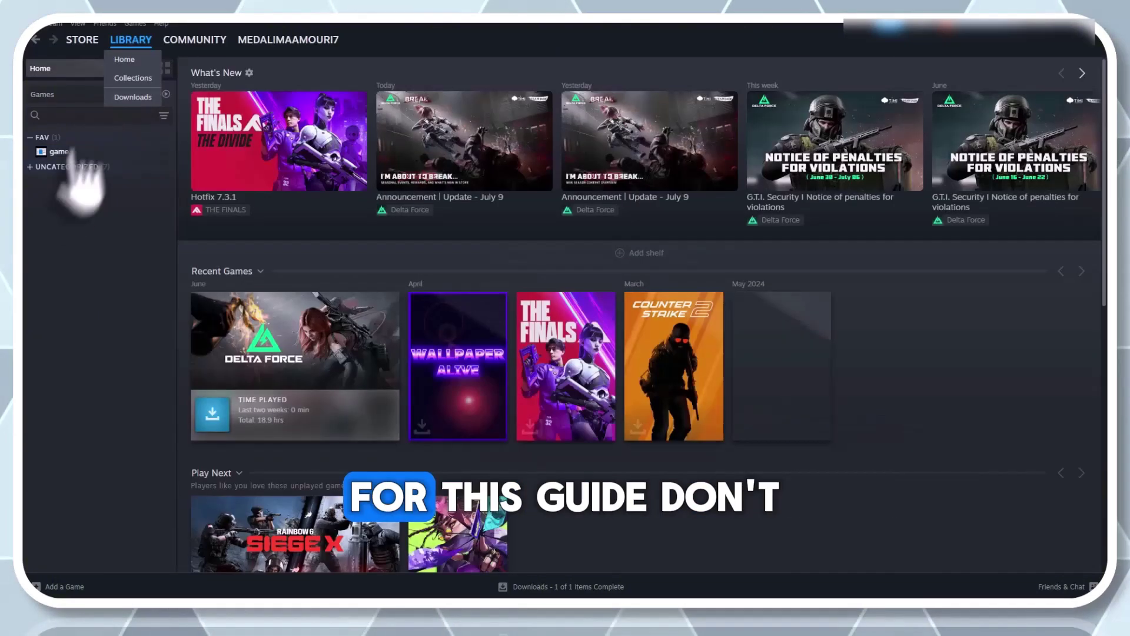
{"action": "left_click", "coordinate": [60, 151]}
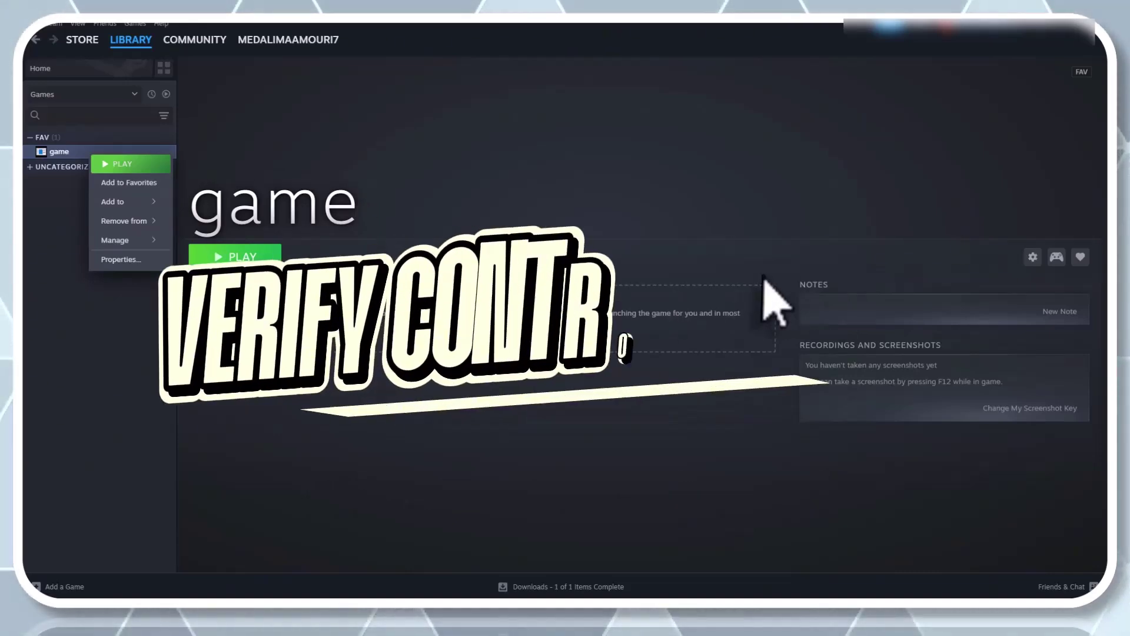
{"action": "left_click", "coordinate": [707, 318]}
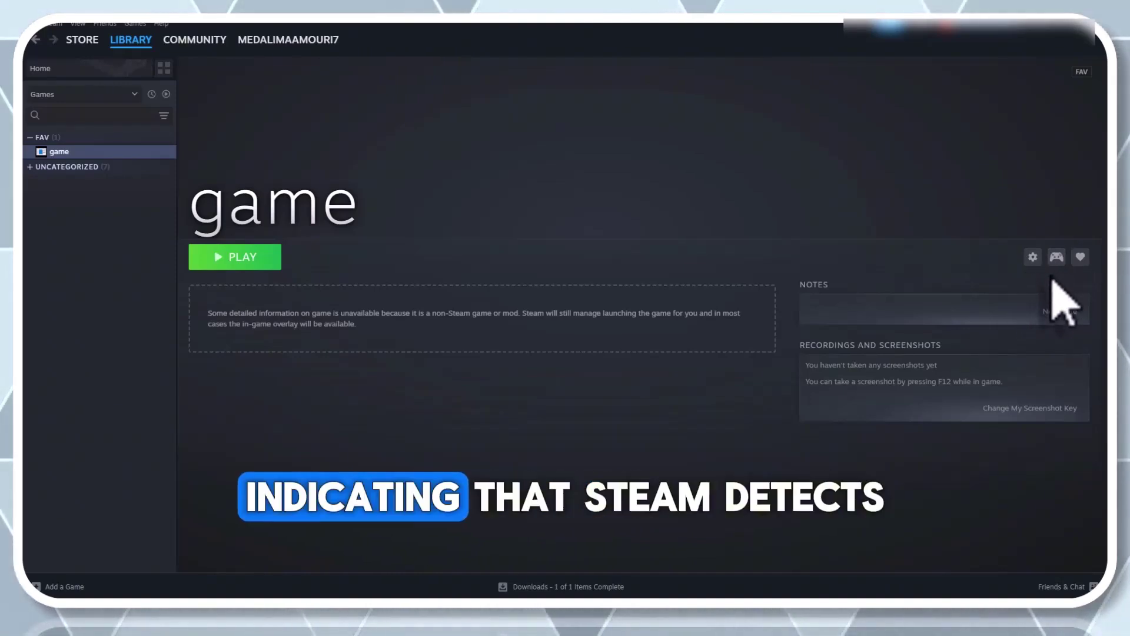
{"action": "left_click", "coordinate": [1057, 257]}
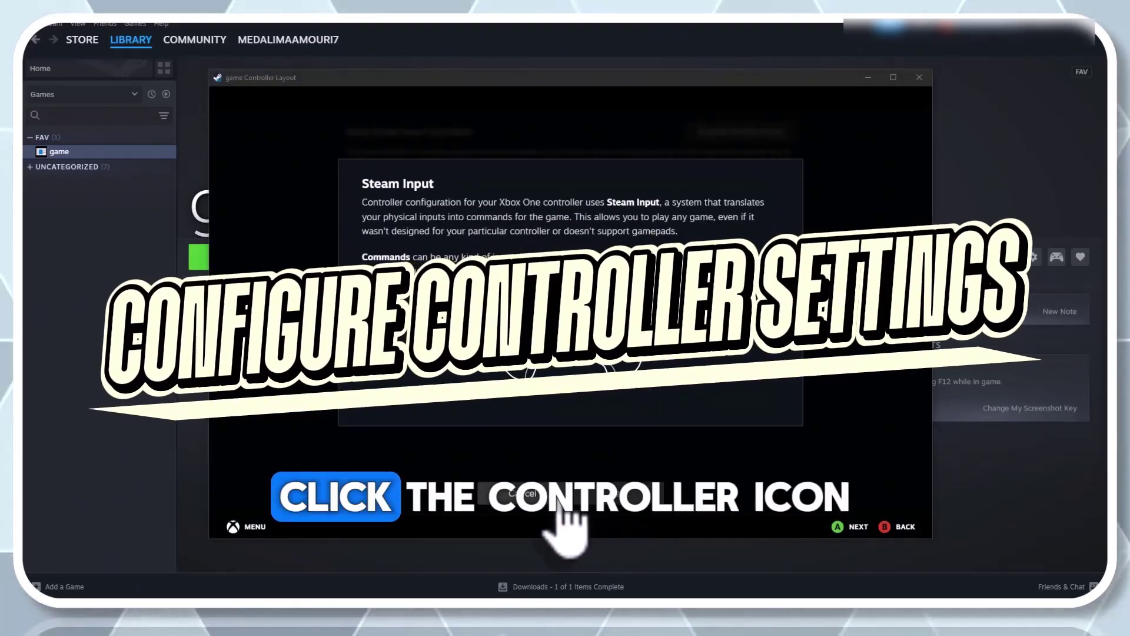
Move past the introduction, select the Gamepad template under Load new Layout, then go back to Templates.
{"action": "left_click", "coordinate": [619, 493]}
{"action": "left_click", "coordinate": [576, 231]}
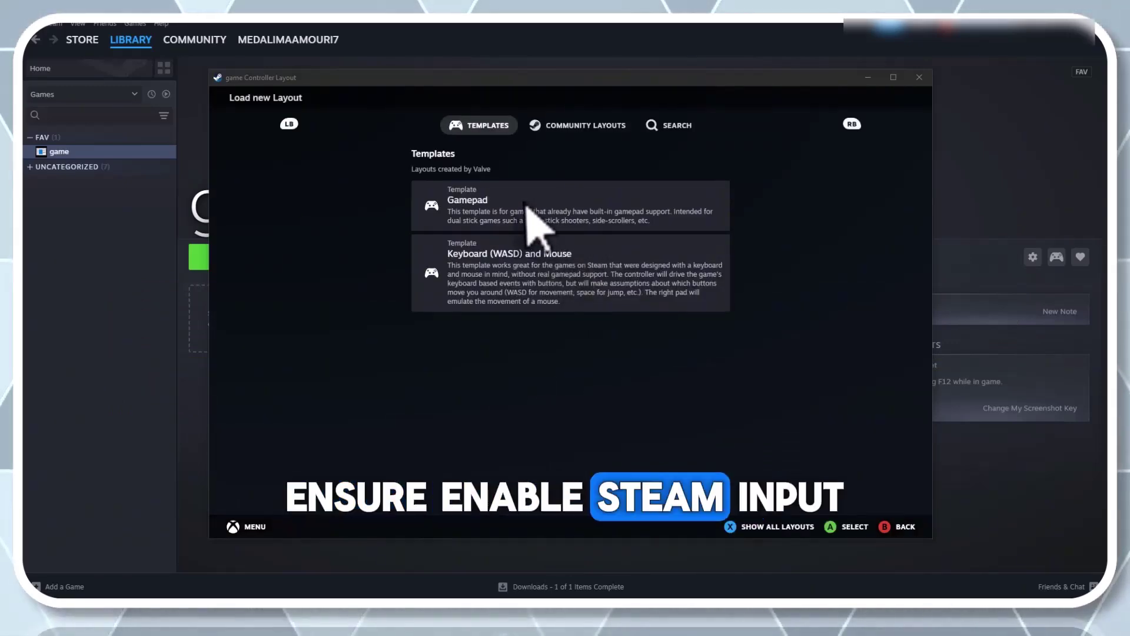
{"action": "left_click", "coordinate": [515, 205]}
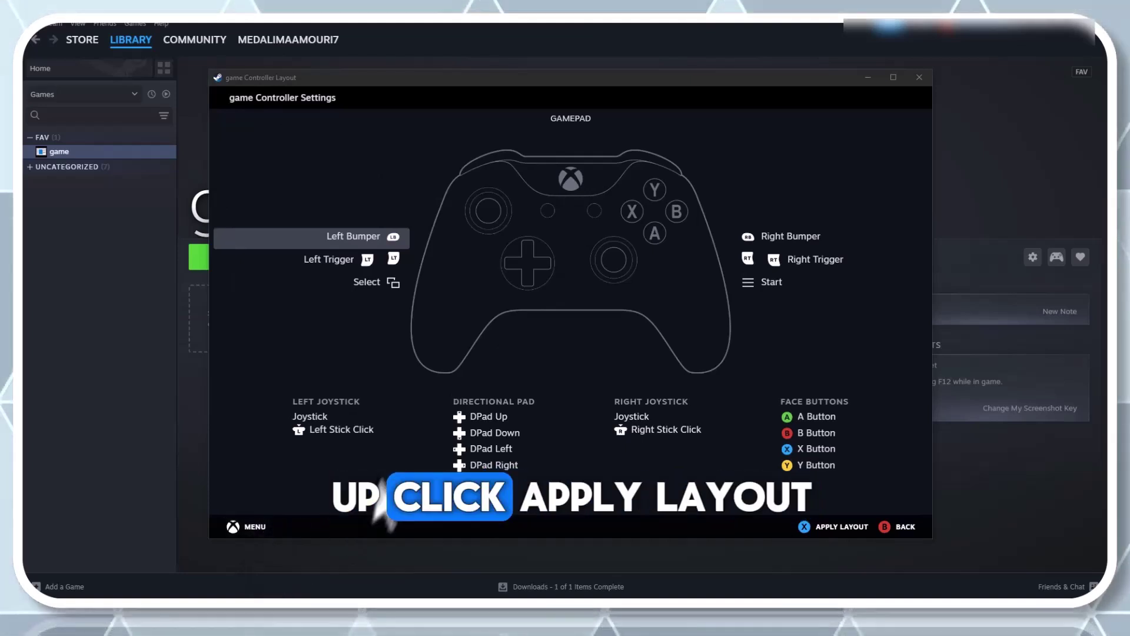
{"action": "left_click", "coordinate": [905, 526]}
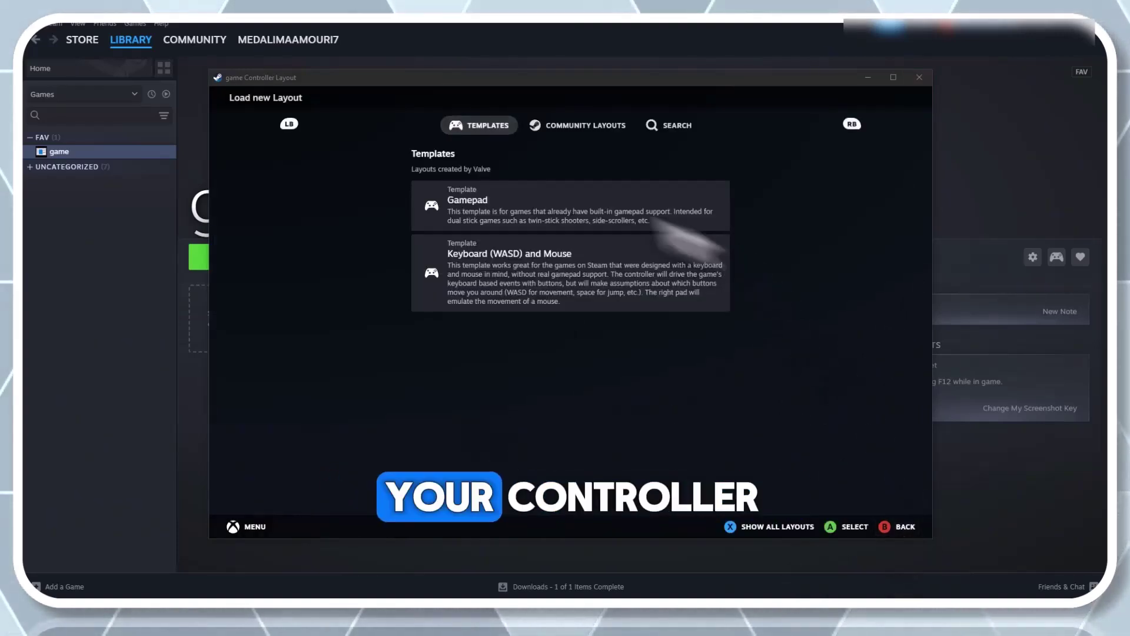